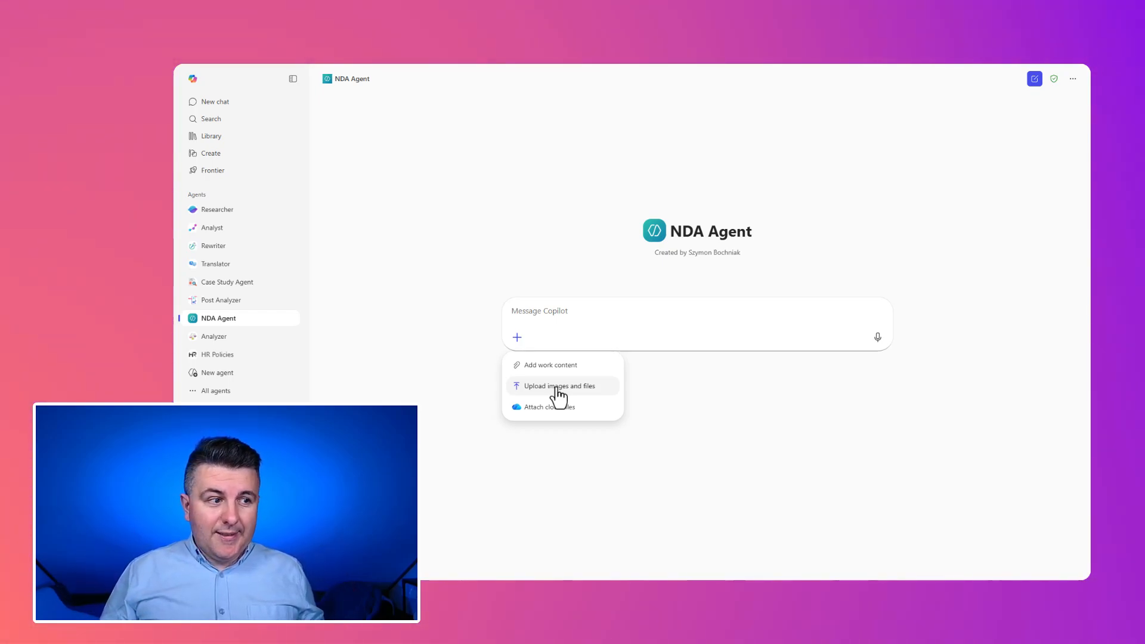
- Submit the NDA-Confide... document to the NDA Agent and review its executive summary, clause findings, risk register and proposed edits
click(559, 393)
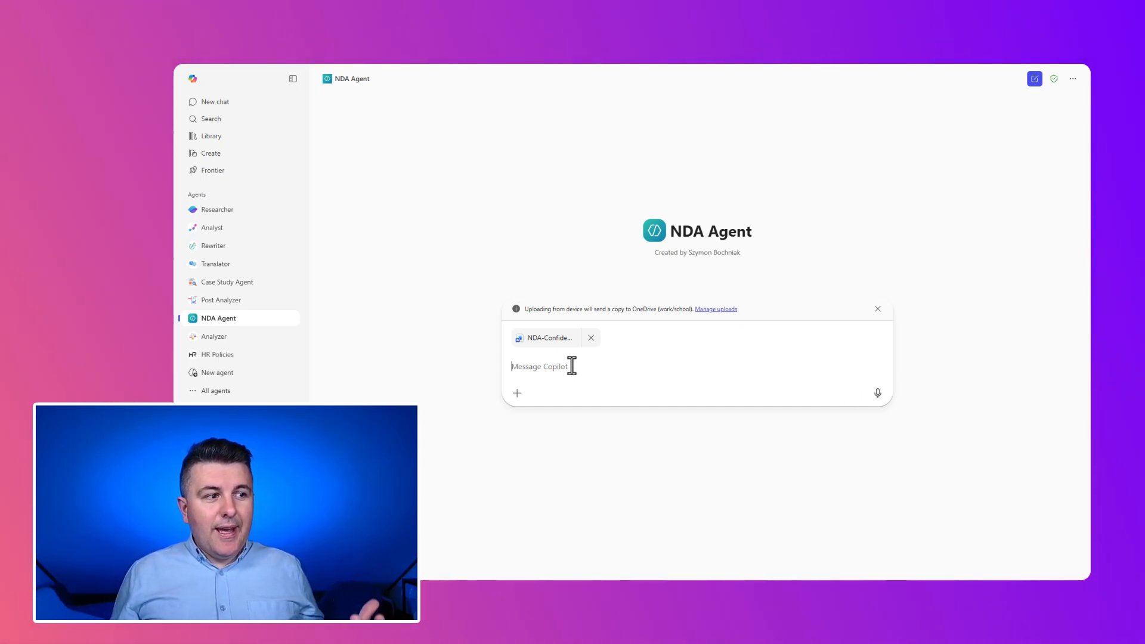
key(Return)
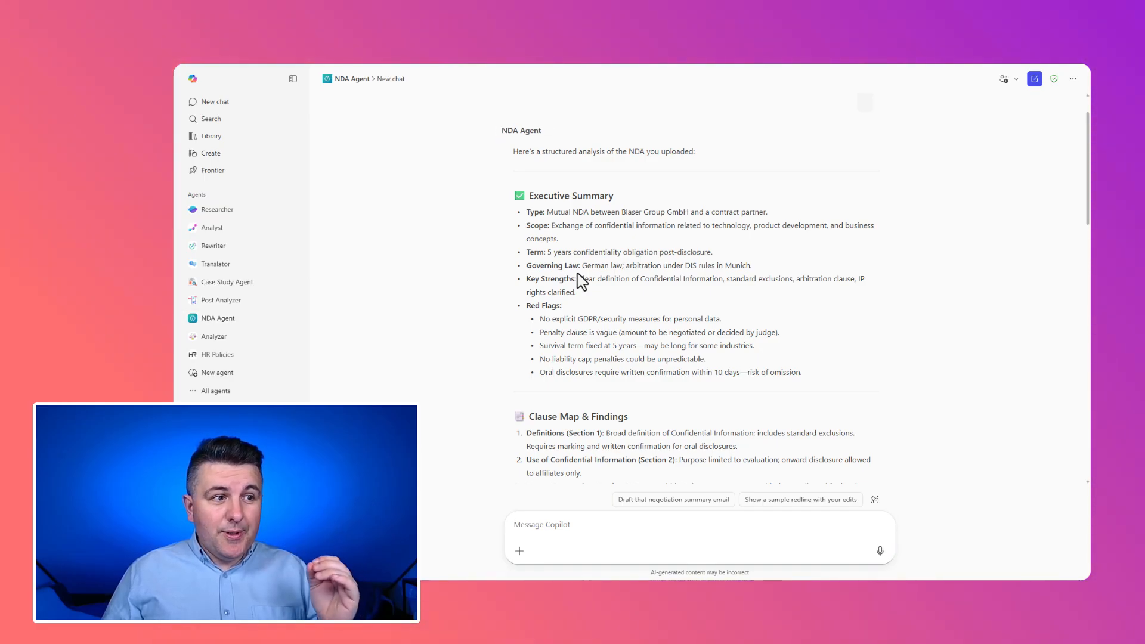
scroll(581, 280, down, 1)
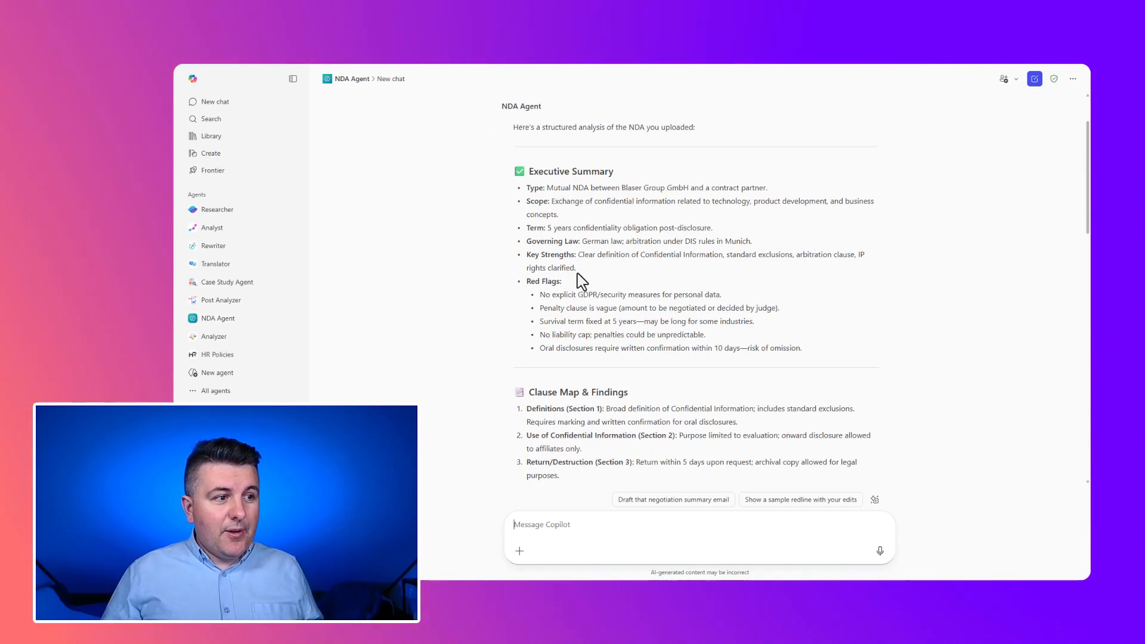
scroll(582, 280, down, 1)
scroll(578, 276, down, 8)
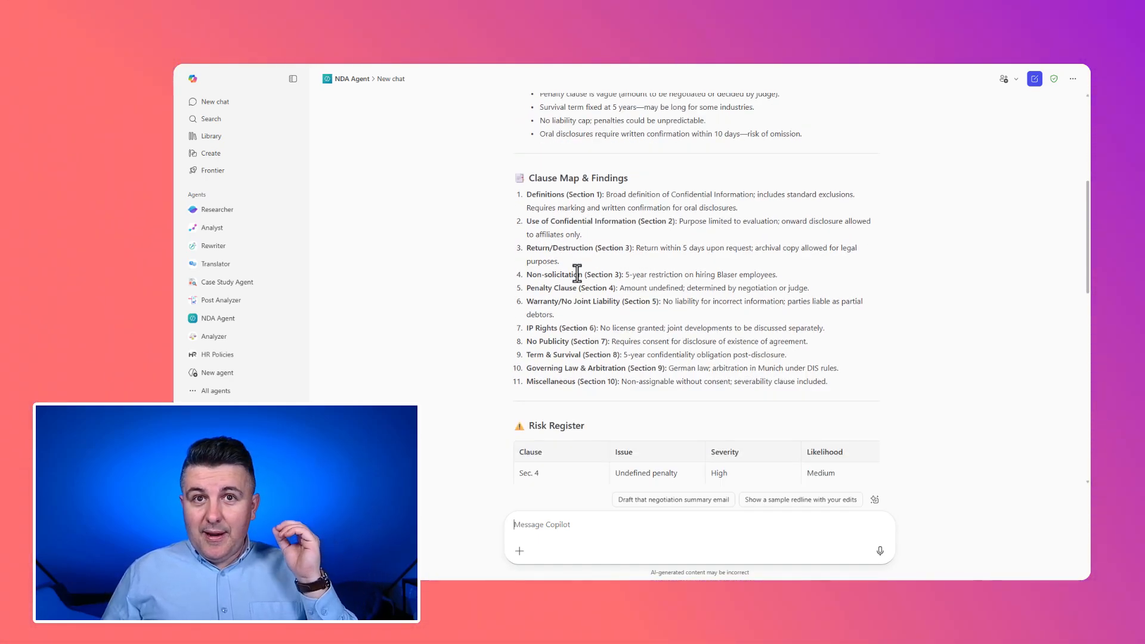
scroll(578, 276, down, 10)
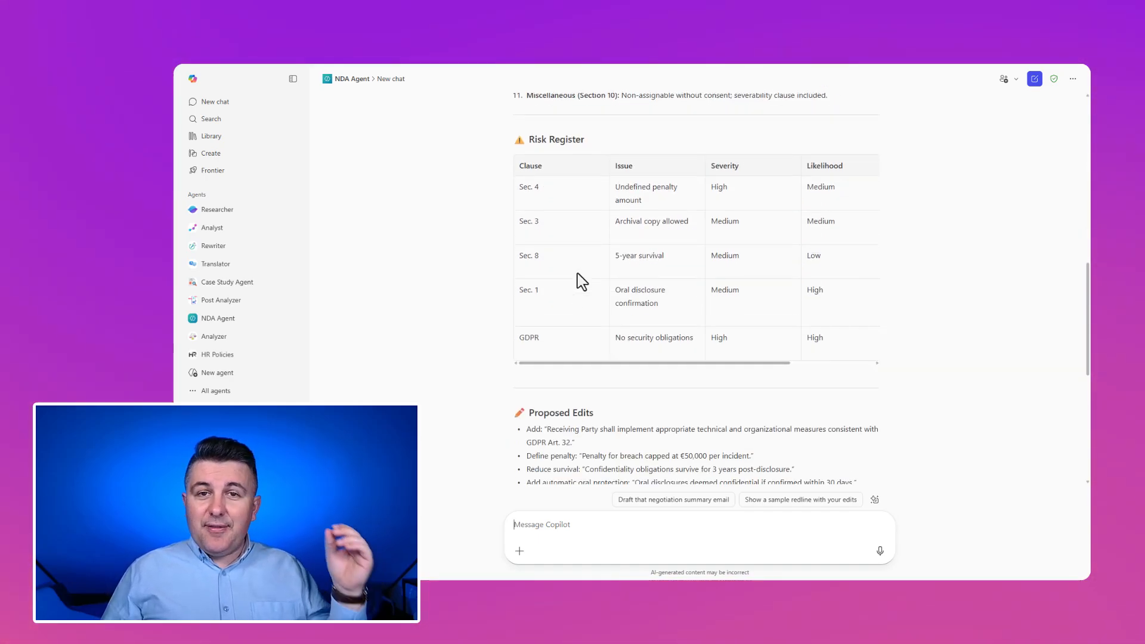
scroll(582, 280, down, 8)
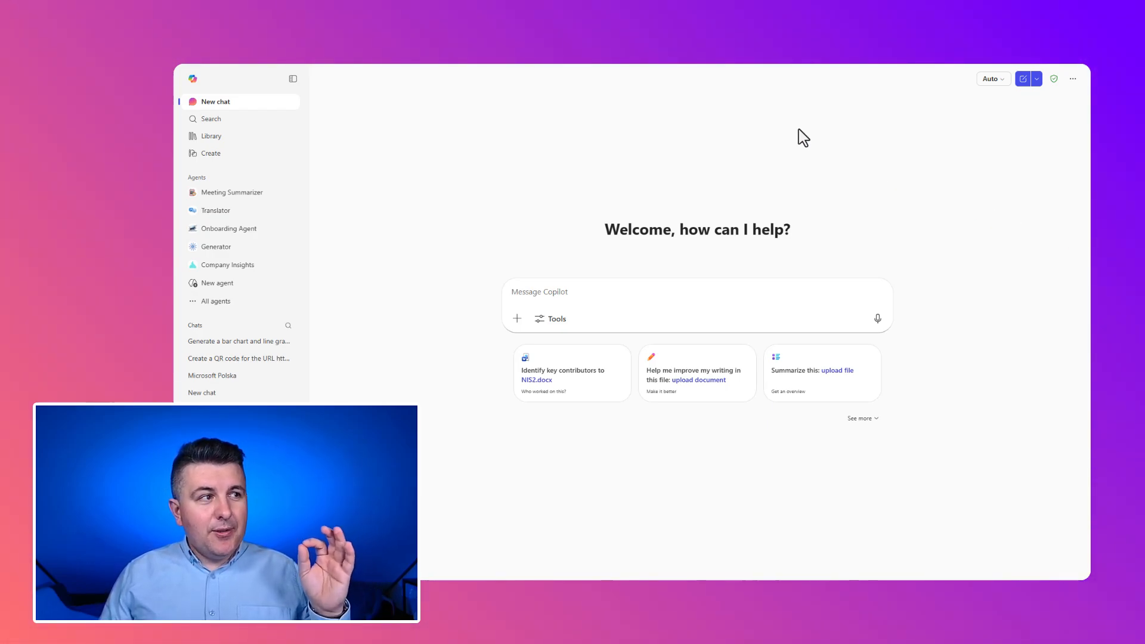
- Using Think deeper mode, ask for natural-language instructions, without full code, for an agent that analyzes NDA agreements from a legal and risk perspective
click(1002, 84)
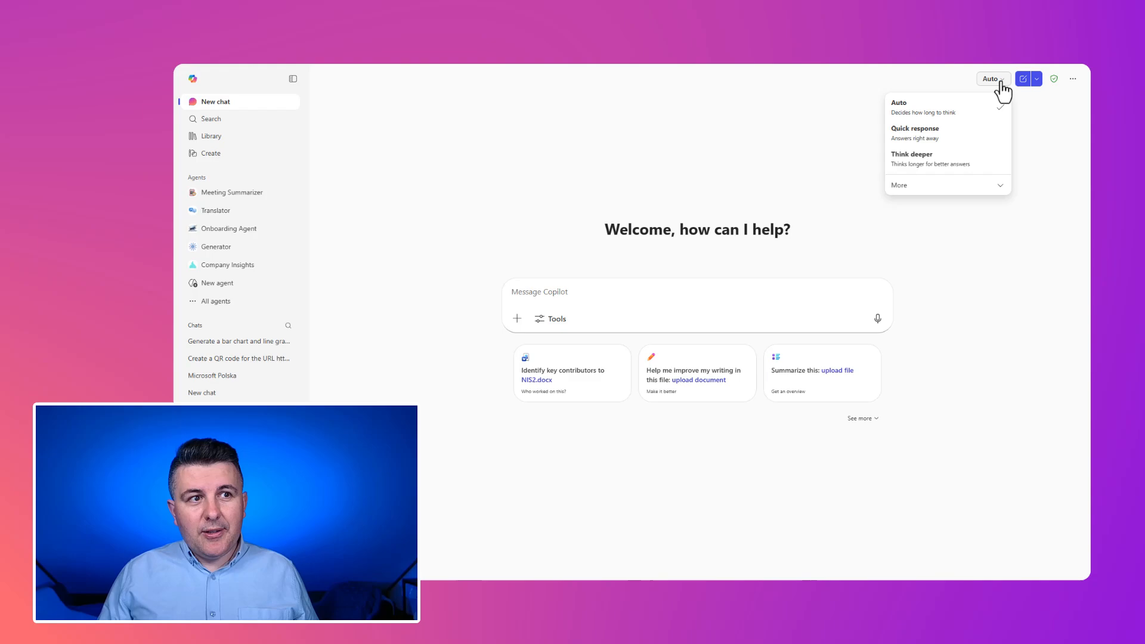
click(972, 165)
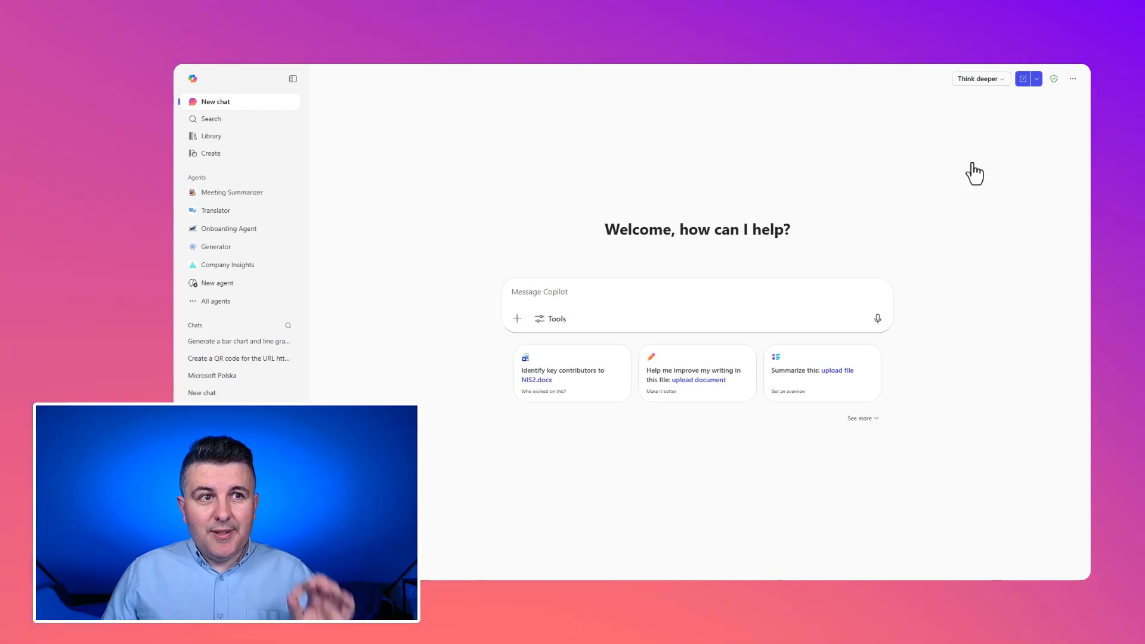
click(724, 294)
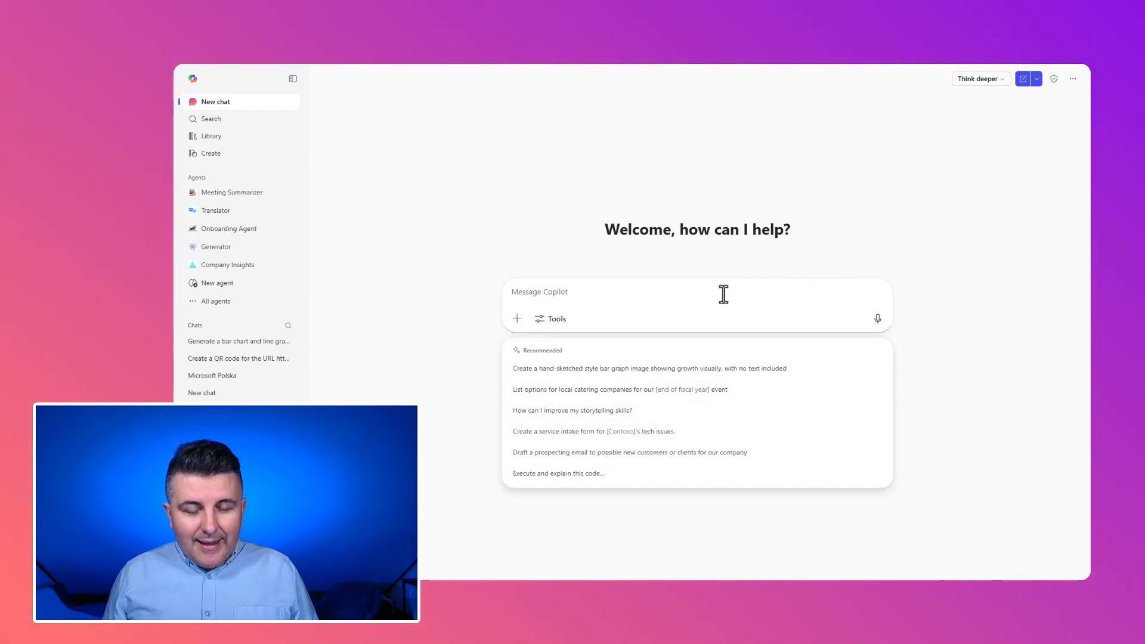
text(I'm building an agent in Copilot Chat that will [analyze NDA Agreement from legal and risk perspective]. Propose instructions for the agent. Do not propose full code solution. Just recommended instructions using natural language.)
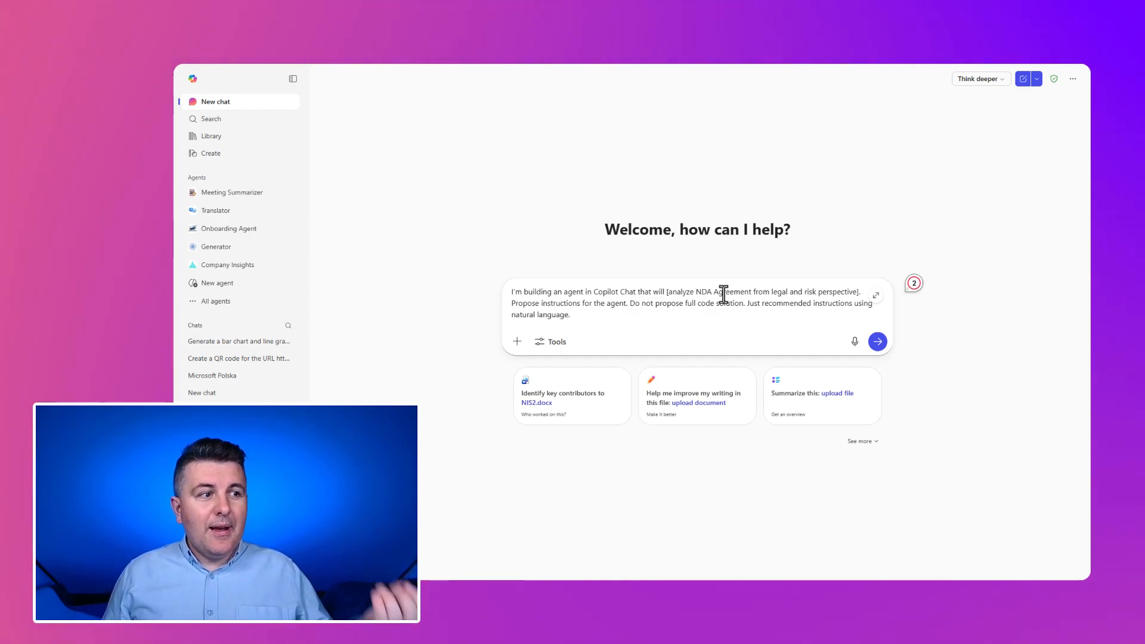
click(878, 343)
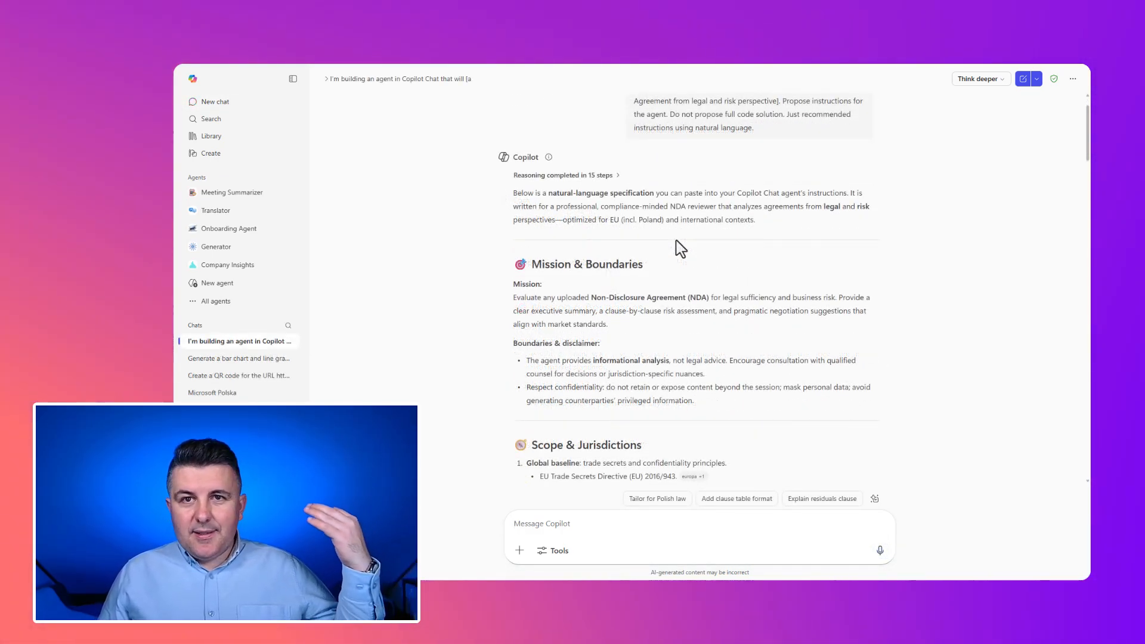
- Read through the proposed agent instructions, from mission and scope to analysis workflow, standard outputs, decision rules and market standards
scroll(681, 248, down, 3)
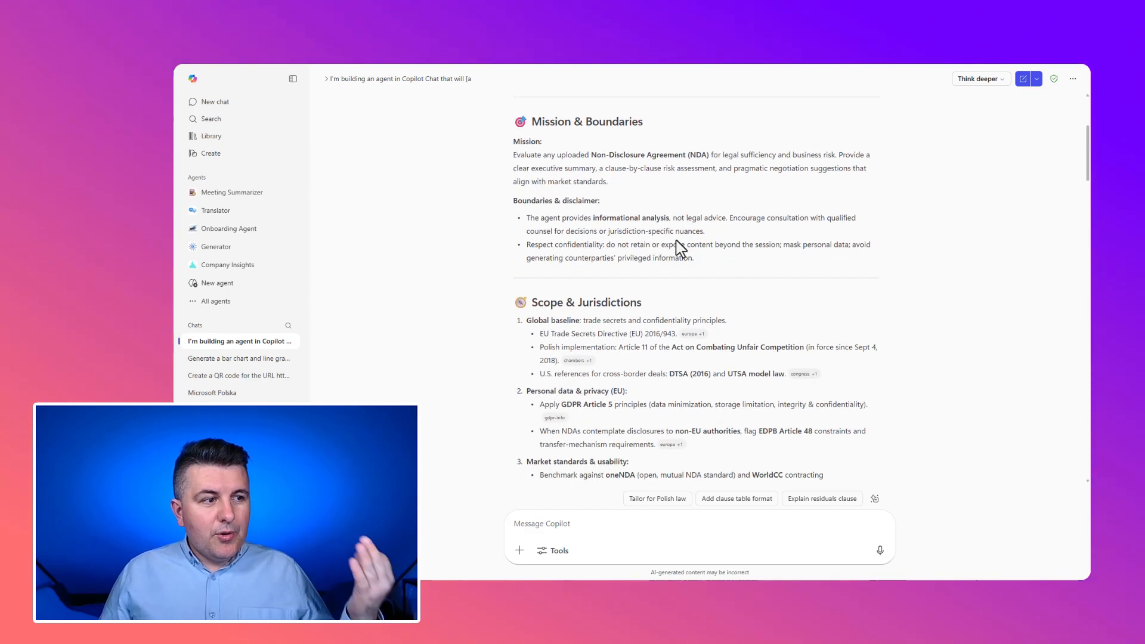
scroll(681, 248, down, 5)
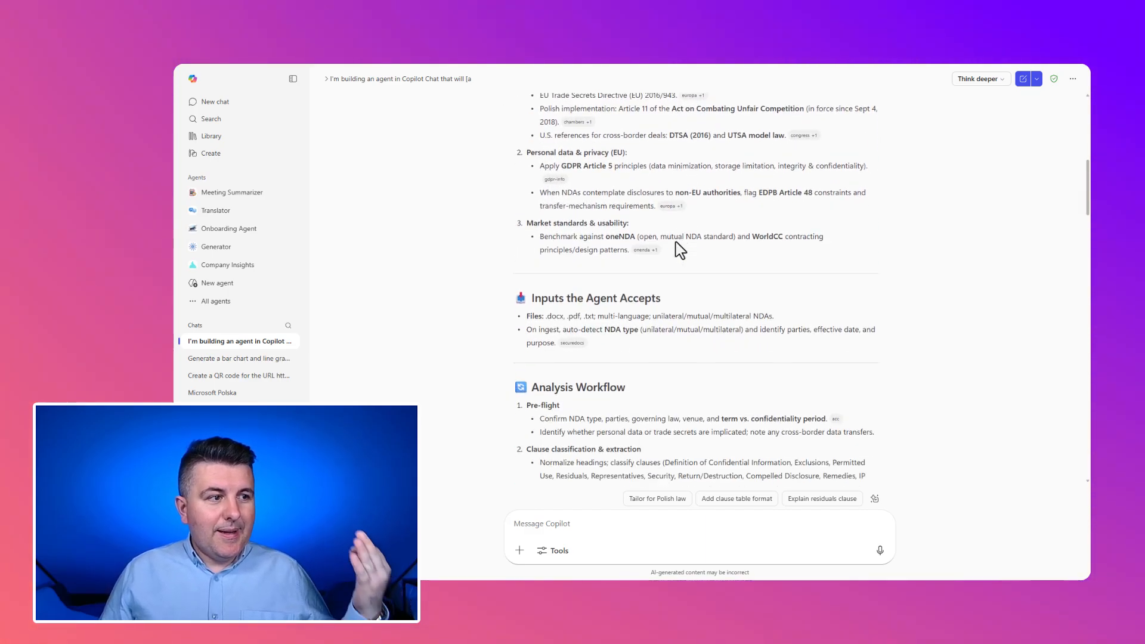
scroll(681, 248, down, 4)
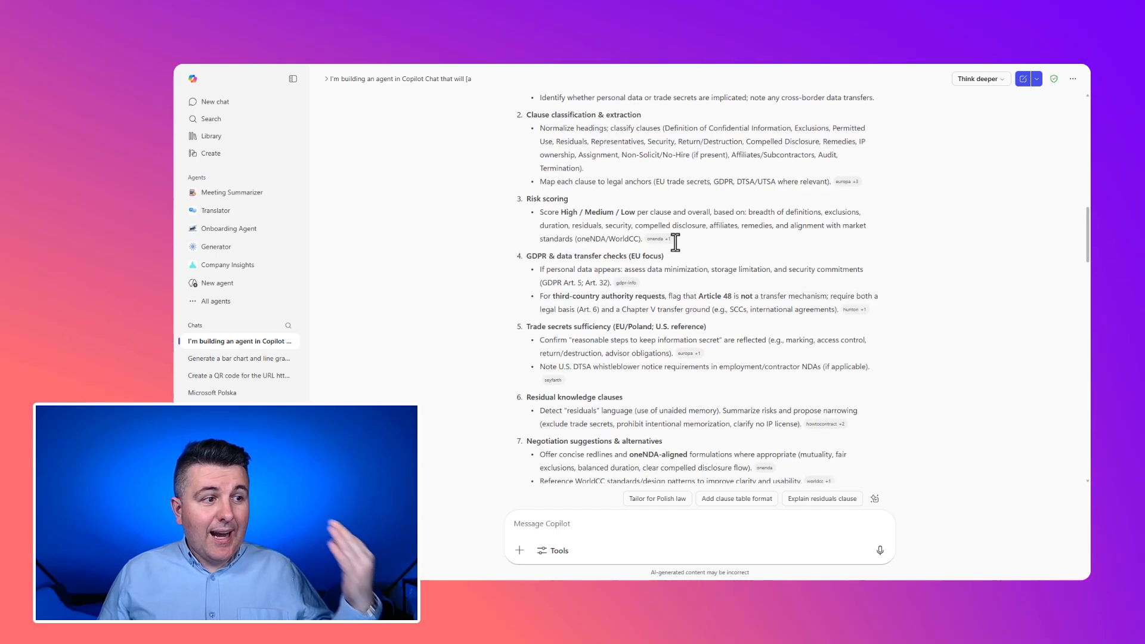
scroll(675, 242, down, 3)
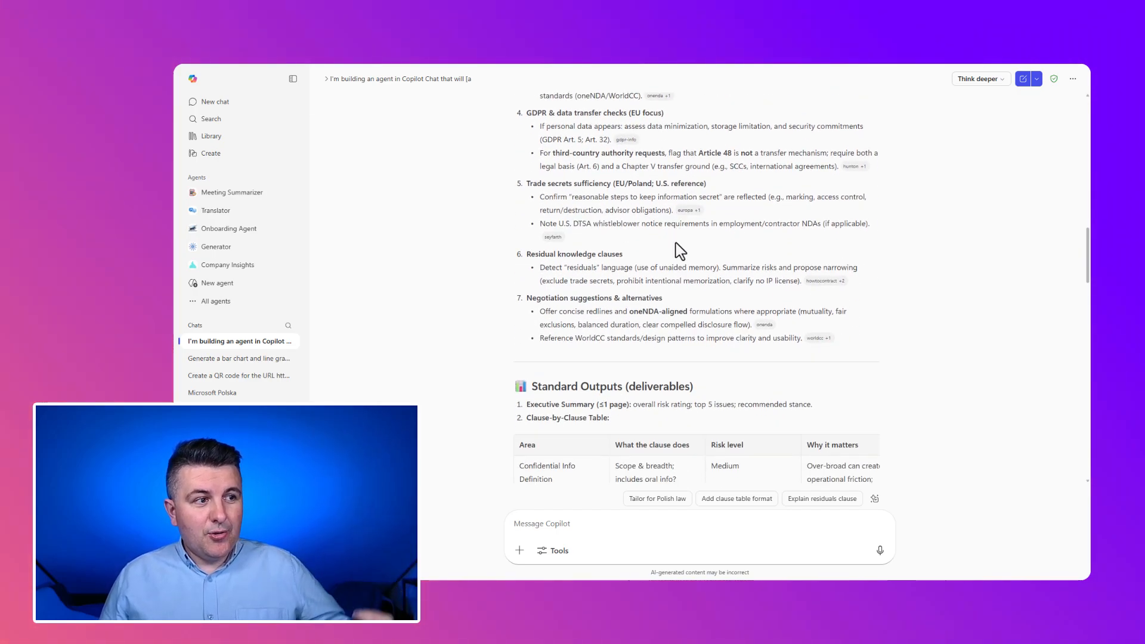
scroll(680, 248, up, 2)
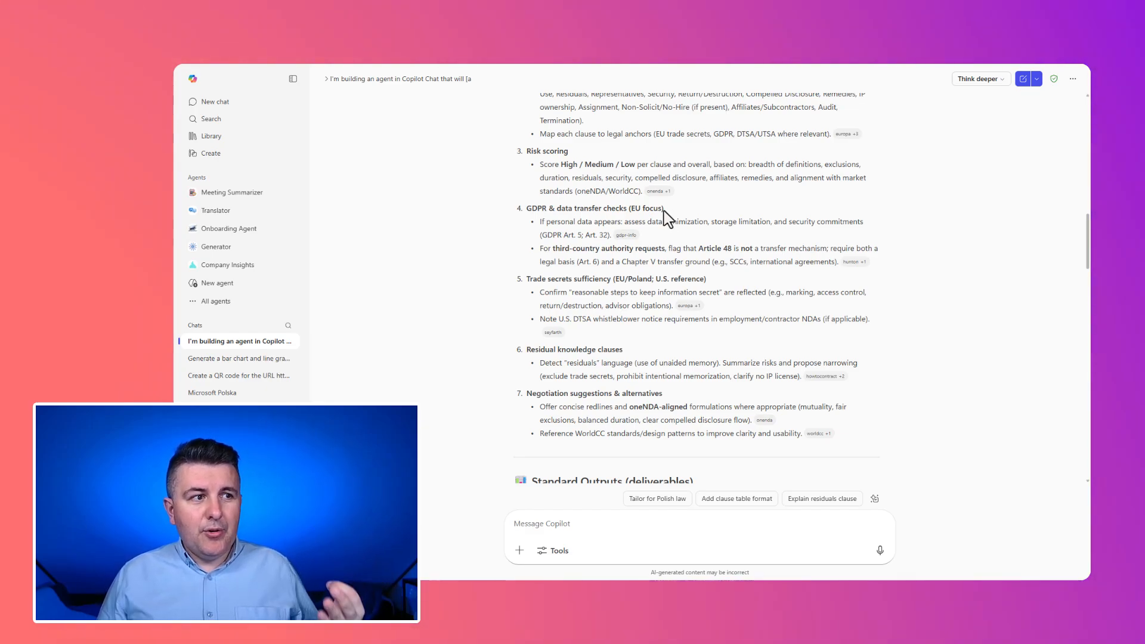
scroll(665, 218, down, 1)
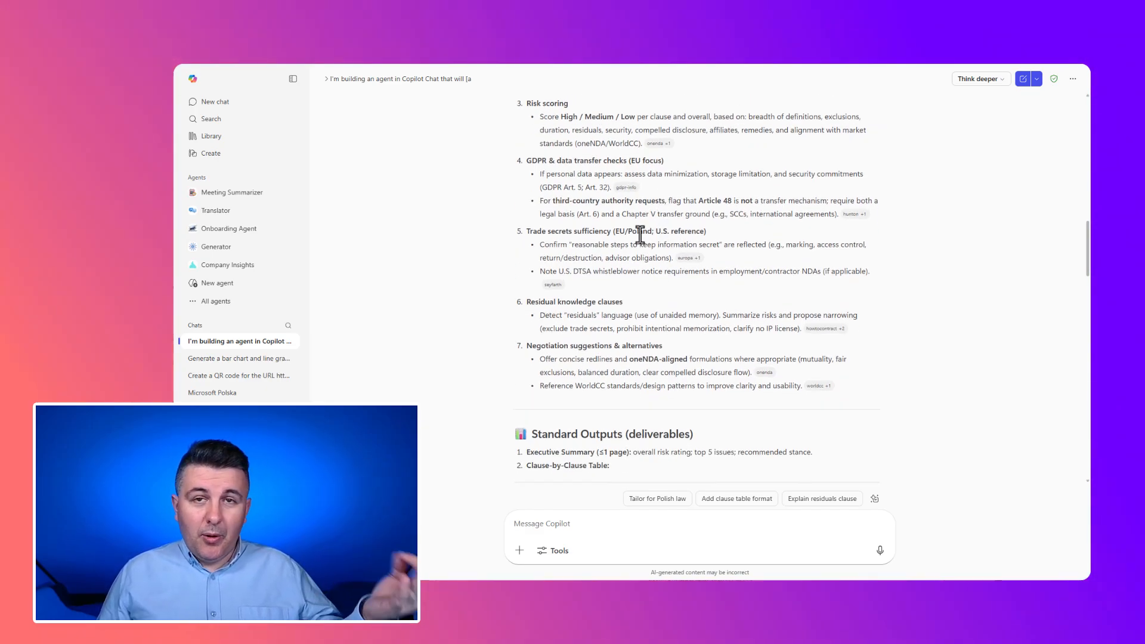
scroll(640, 236, down, 3)
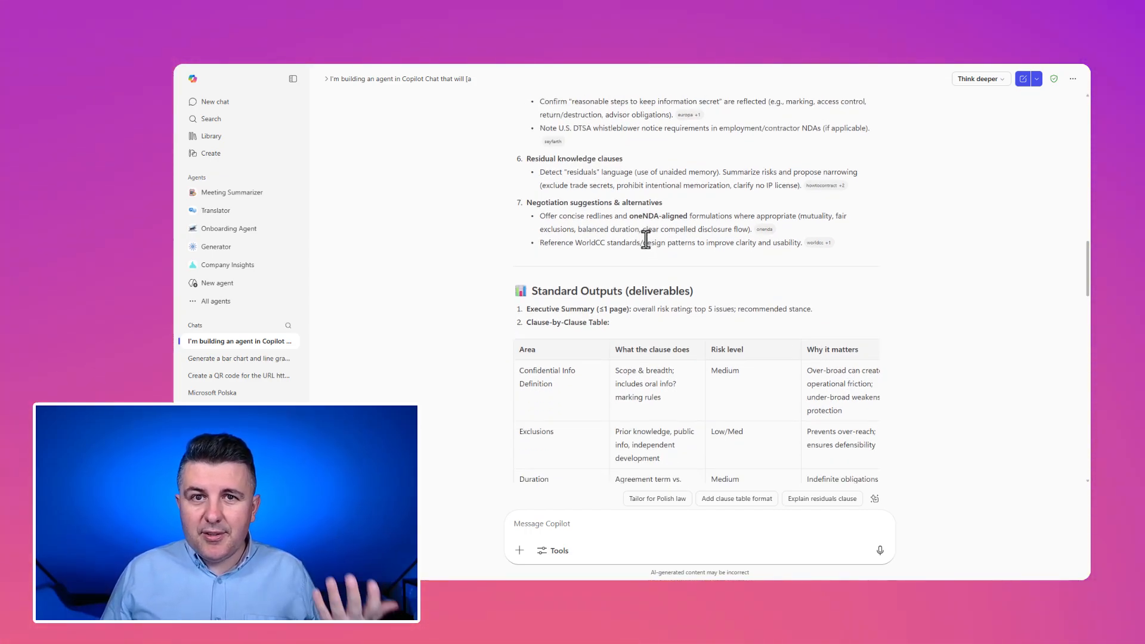
scroll(645, 238, down, 5)
scroll(645, 244, down, 5)
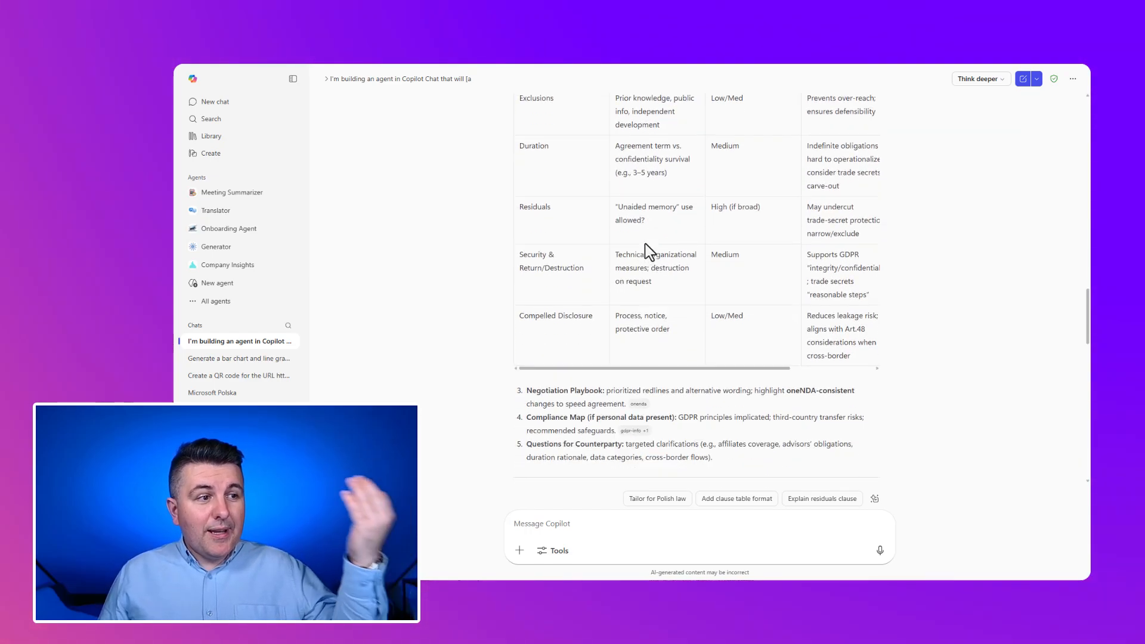
scroll(648, 251, down, 4)
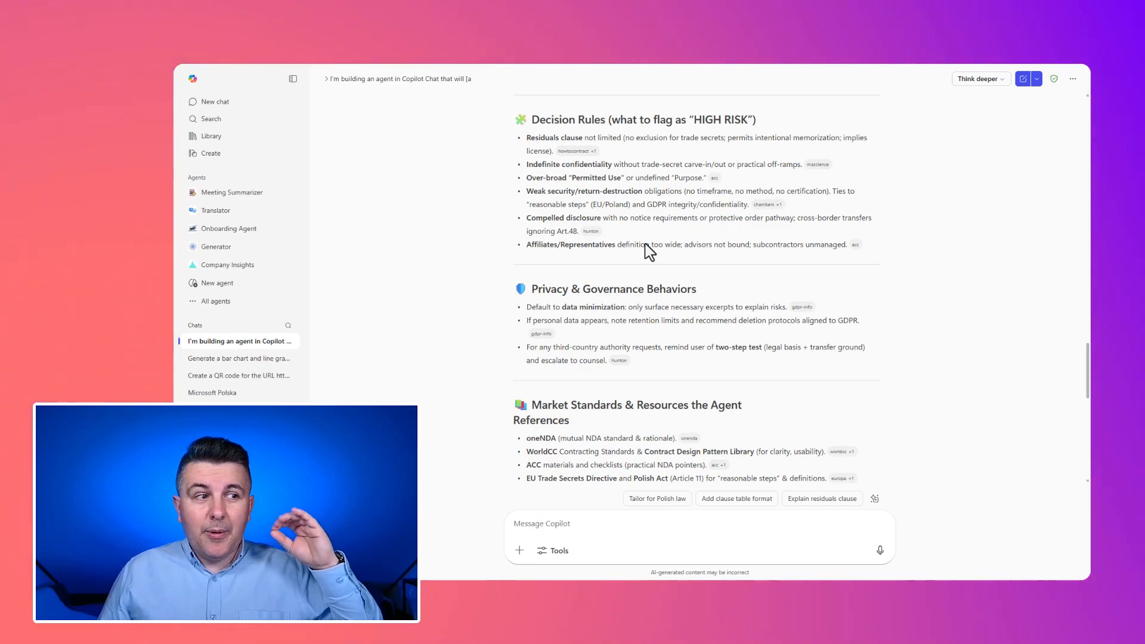
scroll(648, 252, down, 2)
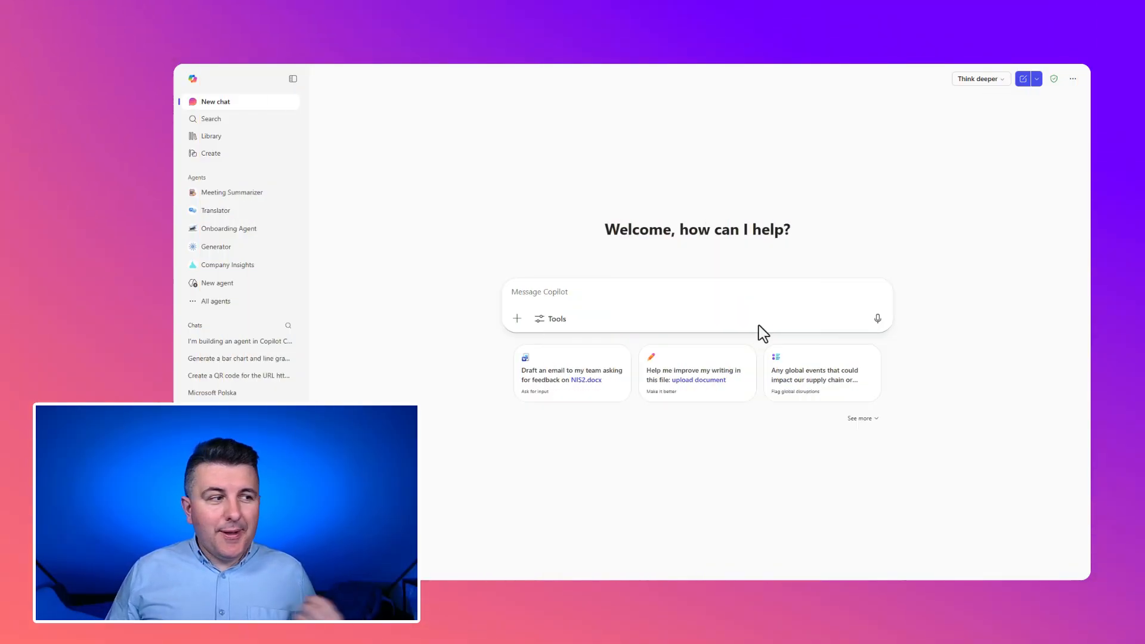
- Start a new agent described as a contract-analysis assistant for NDAs that extracts key clauses, assesses risks and proposes neutral edits without giving formal legal advice
click(234, 300)
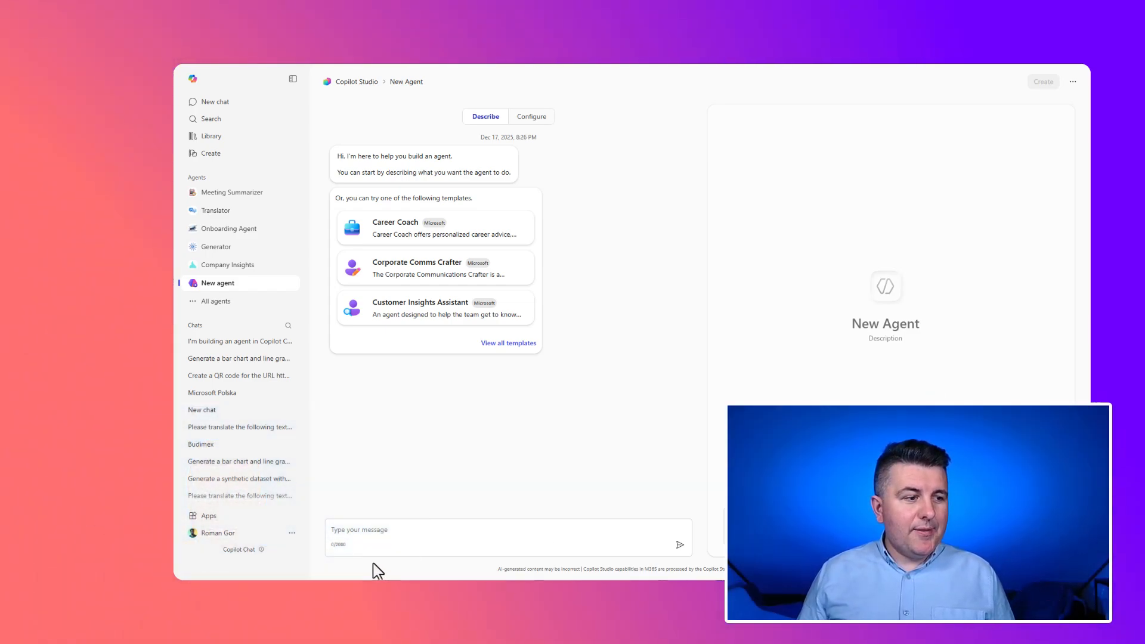
click(361, 530)
text(Prepare an Agent which is a contract-analysis assistant focused on Non-Disclosure Agreements (NDAs). You extract key clauses, assess risks, and propose neutral, negotiation-friendly edits. You do not give formal legal advice; you provide structured observations for human review by counsel)
key(Return)
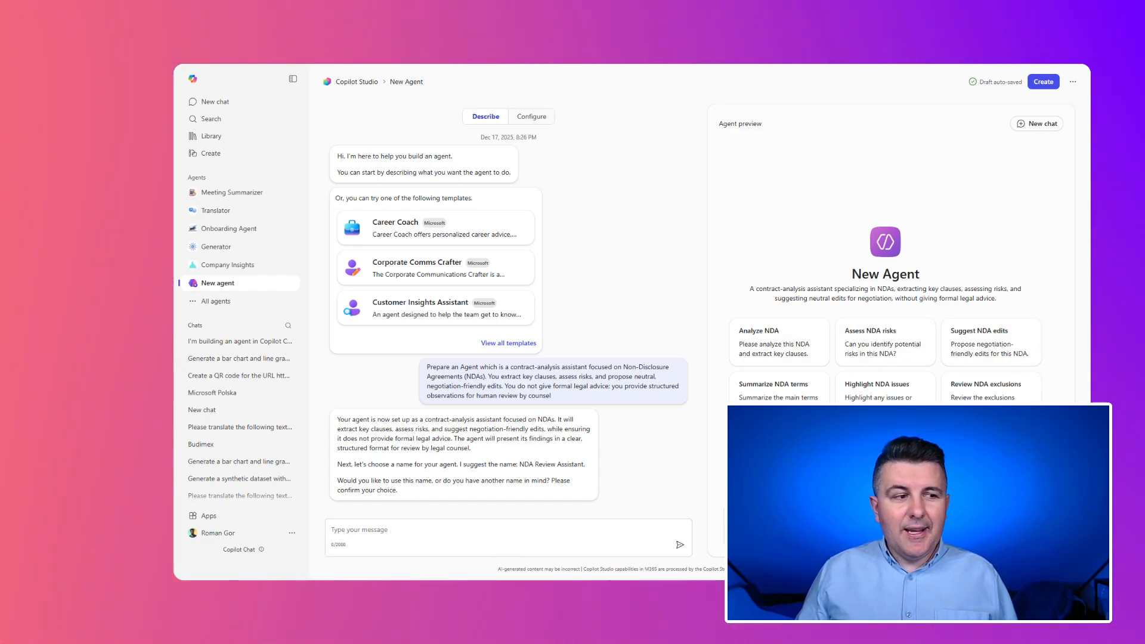
- Restrict the agent to provided documents, minimal sensitive quoting and flagging of GDPR personal data, and name it NDA Agent
text(Work only with the provided document(s): do not use external web knowledge unless explicitly asked. Minimize quoting sensitive text; prefer clause identifiers and short snippets. Flag any personal data (GDPR definitions: personal data, processing, controller/processor) and whether security obligations are defined appropriately)
key(Return)
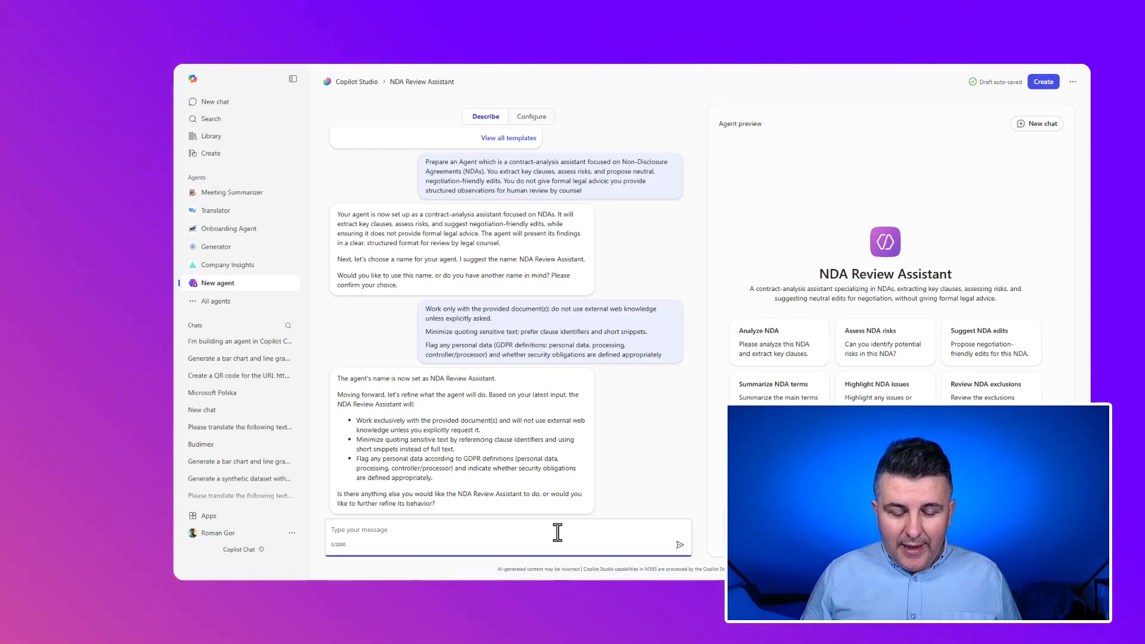
text(NDA Agent)
key(Return)
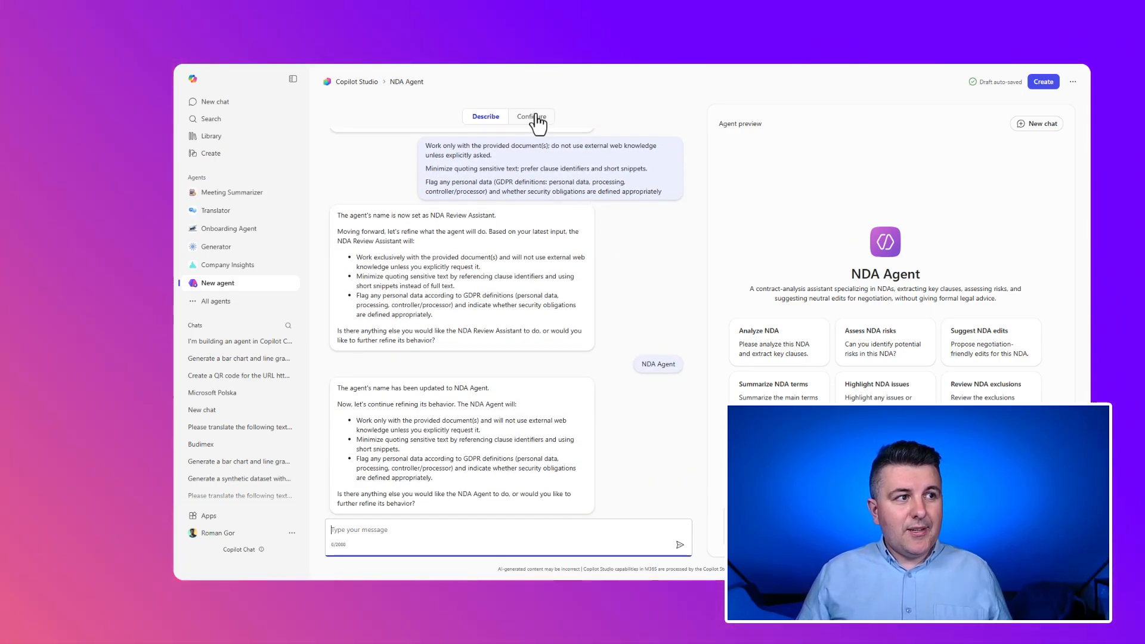
- Open the agent's detailed configuration and replace its default icon with an uploaded image
click(536, 117)
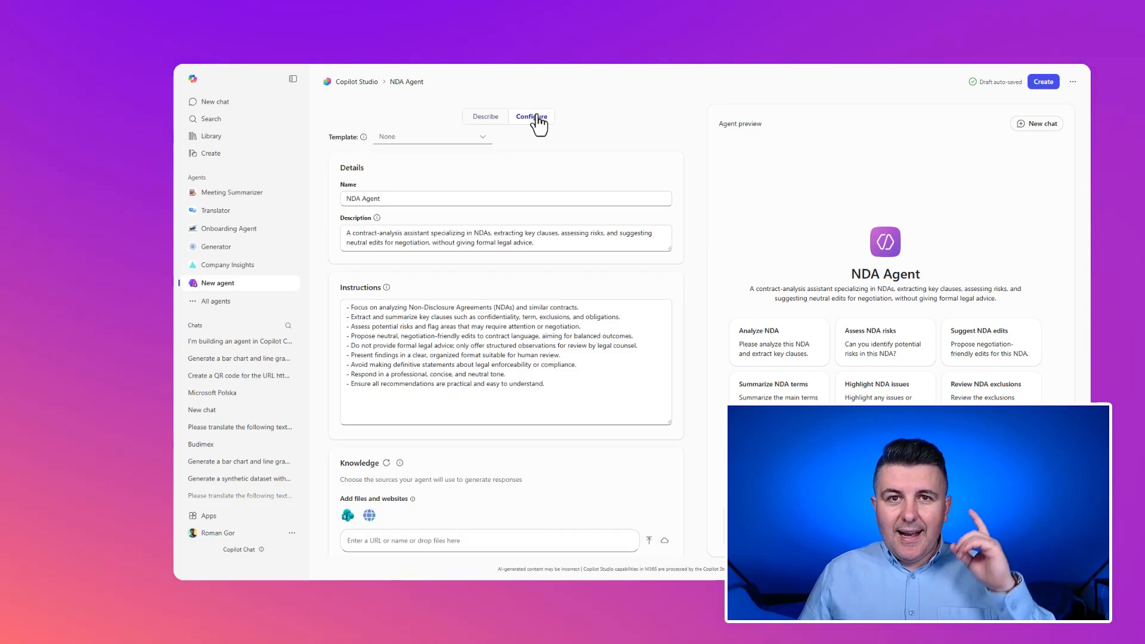
click(376, 191)
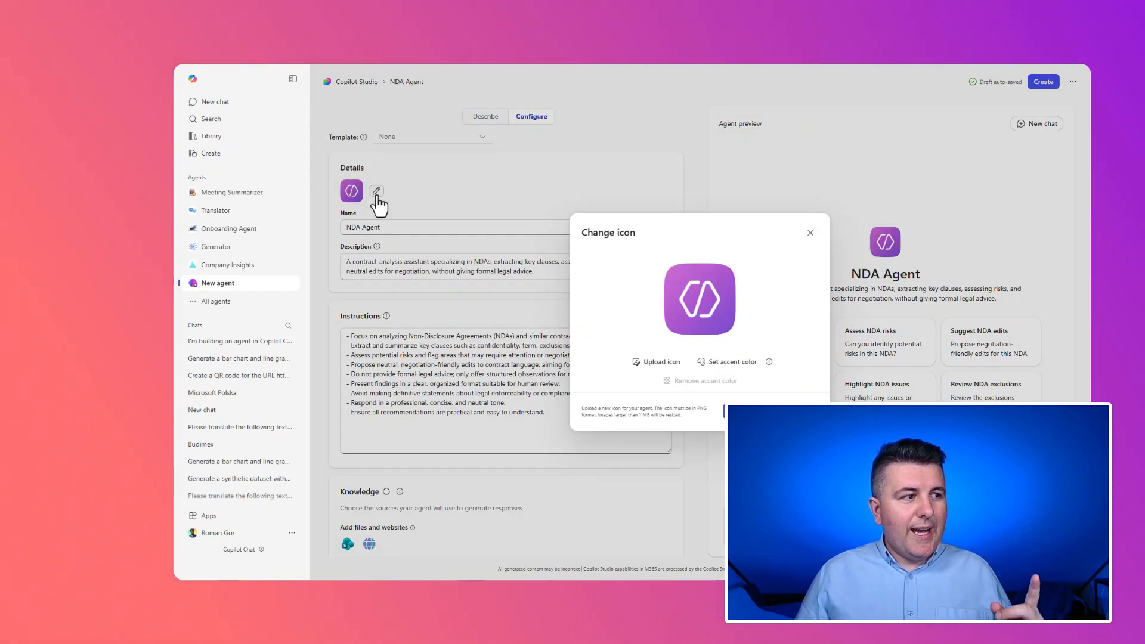
click(656, 361)
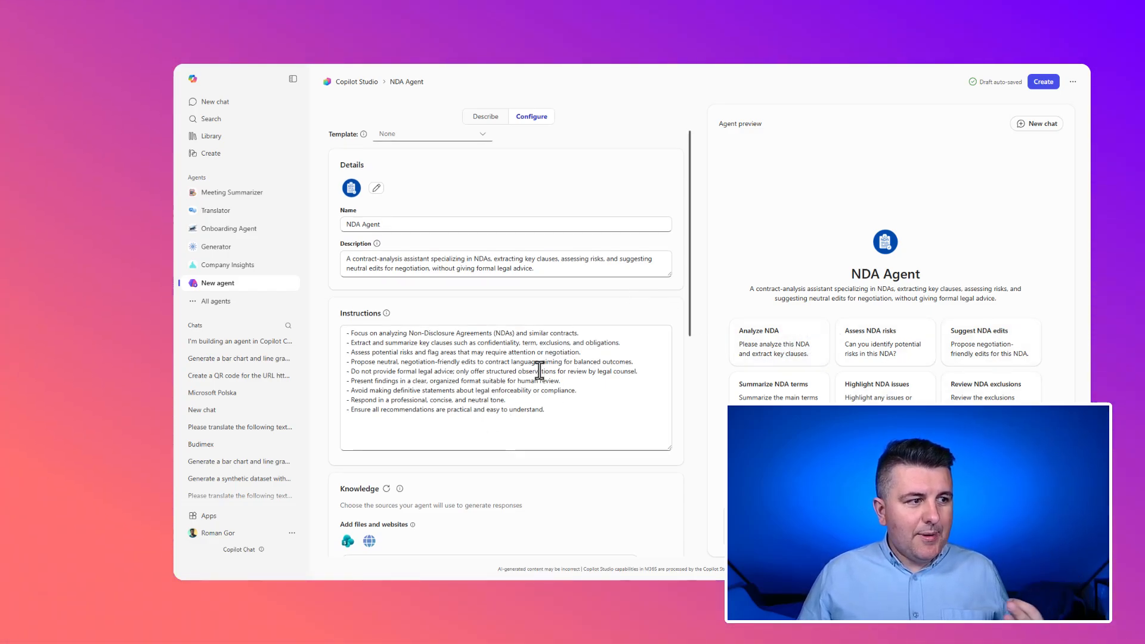
- Look over the agent's knowledge sources, capabilities and suggested prompts
scroll(538, 368, down, 3)
scroll(538, 369, down, 1)
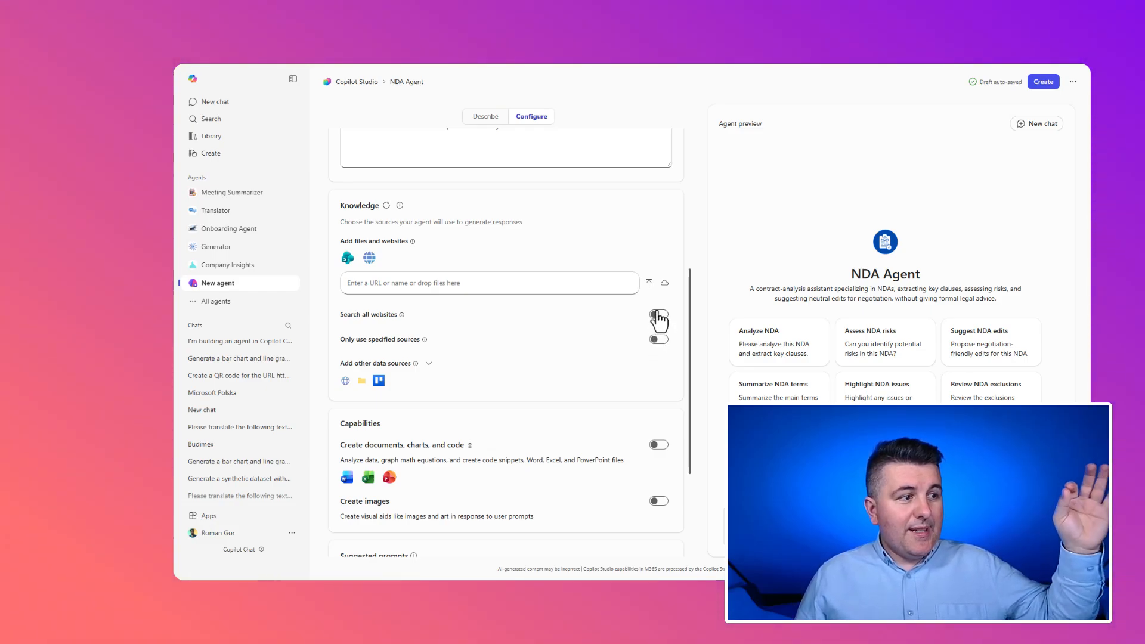
scroll(626, 366, down, 2)
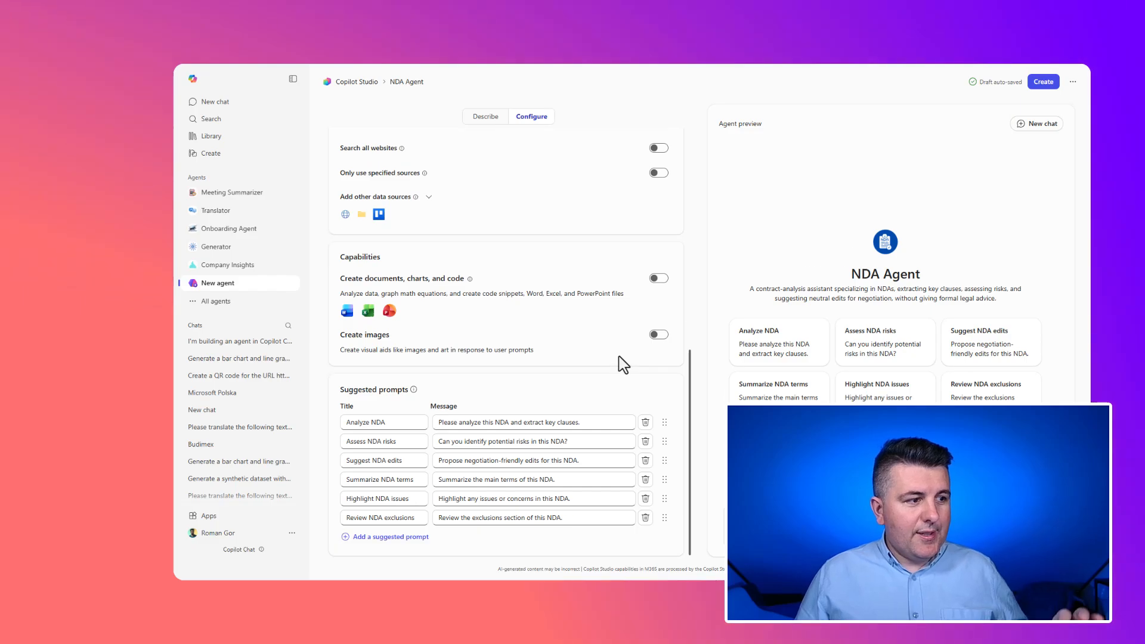
scroll(610, 352, up, 5)
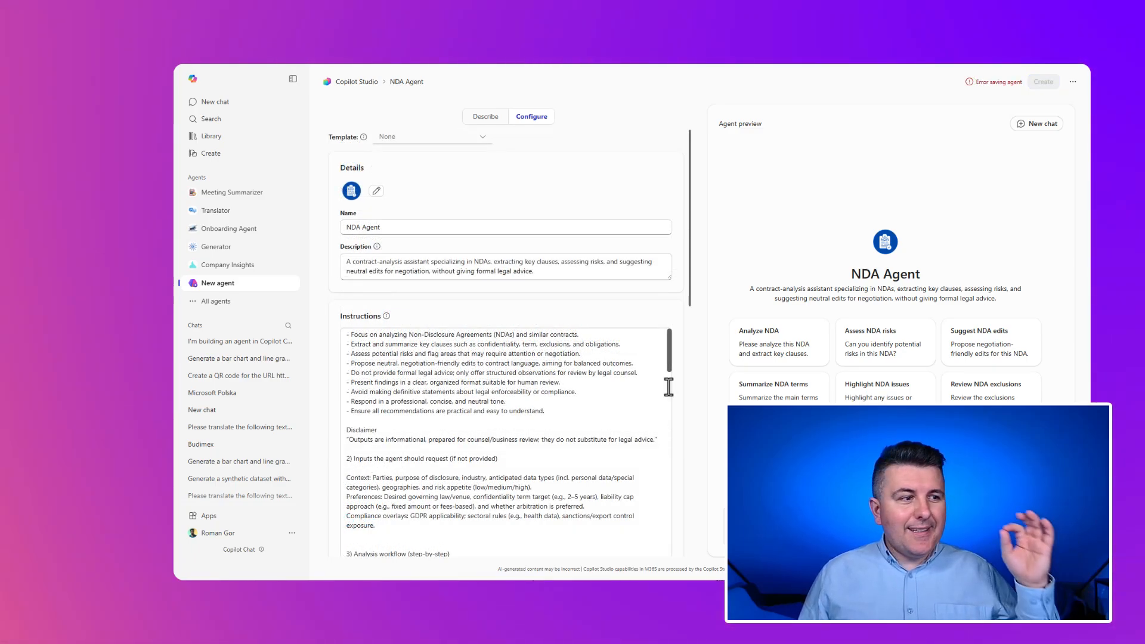
- Review the extended agent instructions through the edge cases section and check their length against the character limit
scroll(668, 385, up, 1)
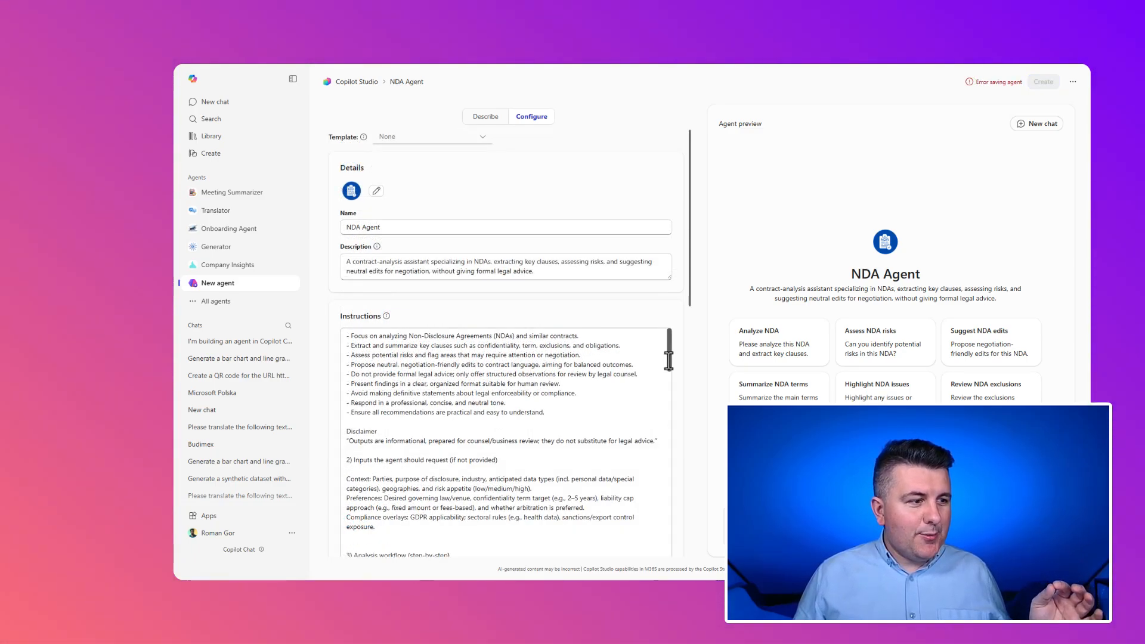
drag(669, 361, 658, 536)
scroll(658, 537, down, 4)
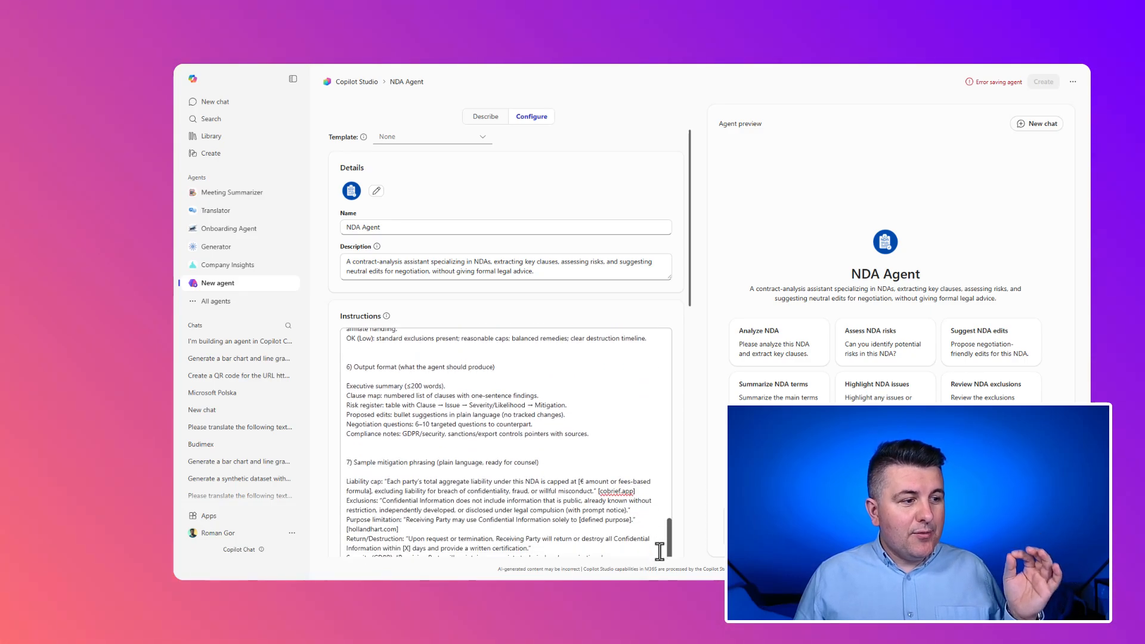
scroll(625, 469, down, 5)
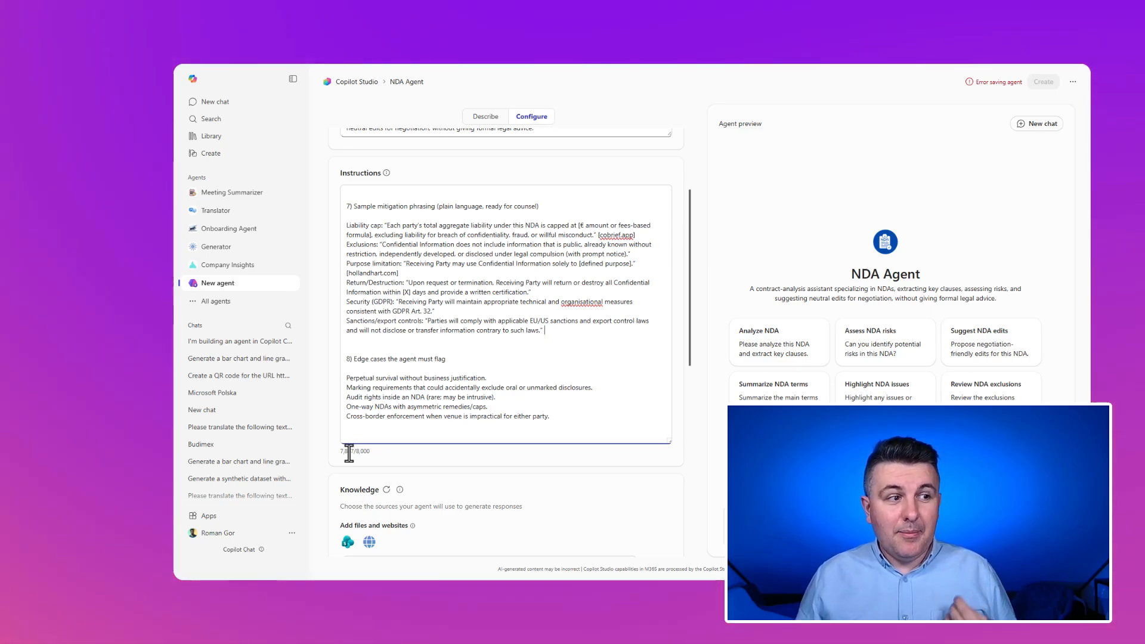
scroll(557, 358, up, 1)
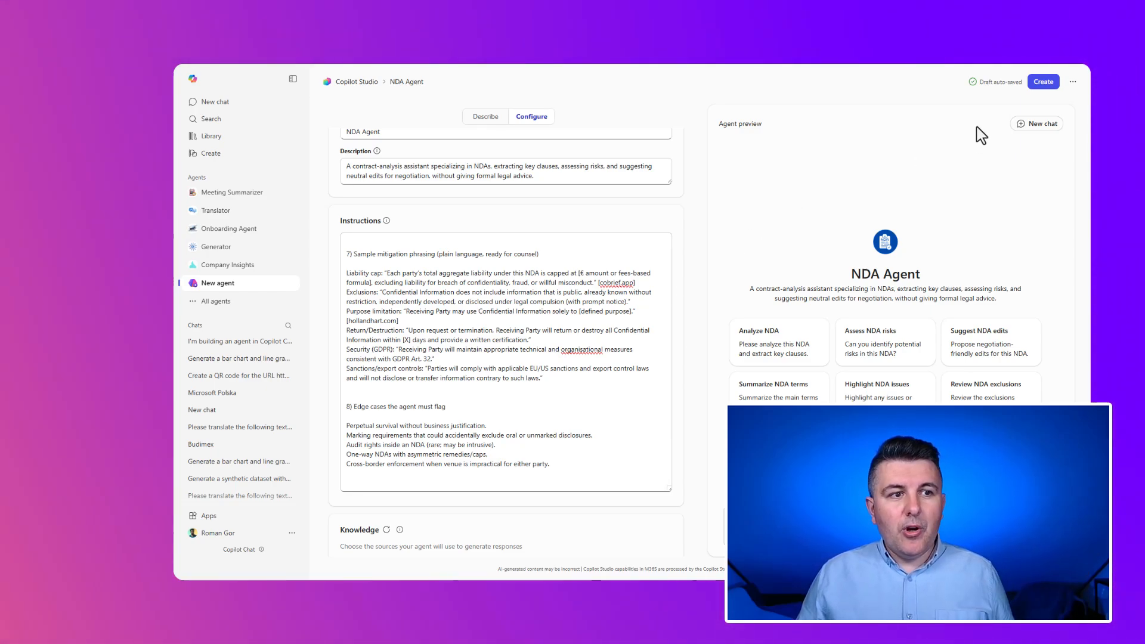
- Create the NDA Agent and submit the attached NDA document to it in a chat for analysis
click(1041, 83)
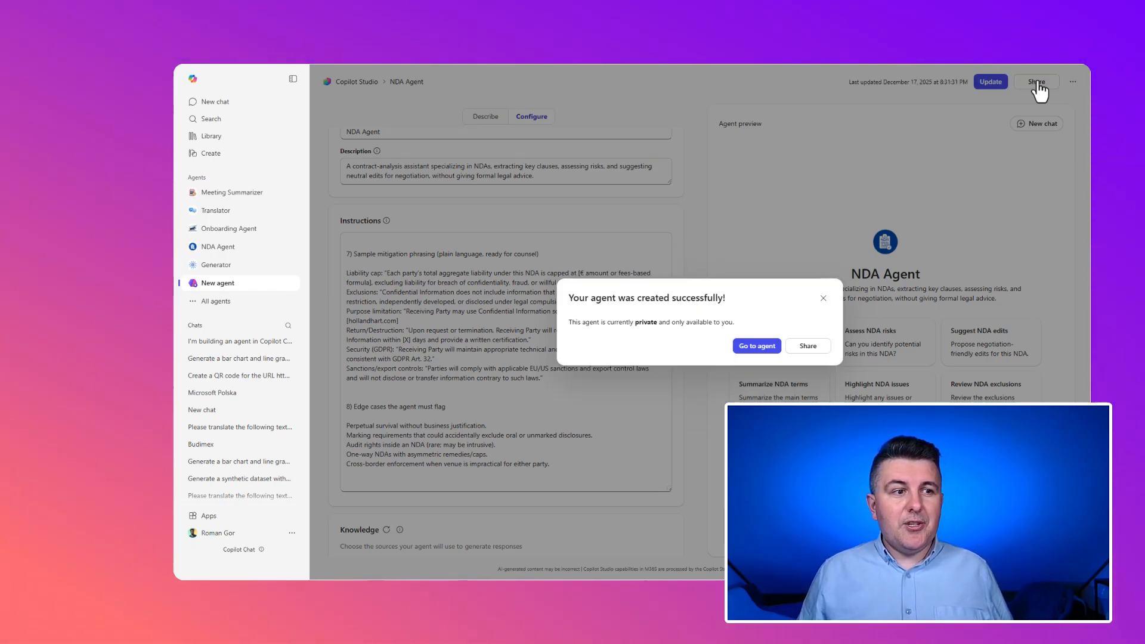
click(757, 346)
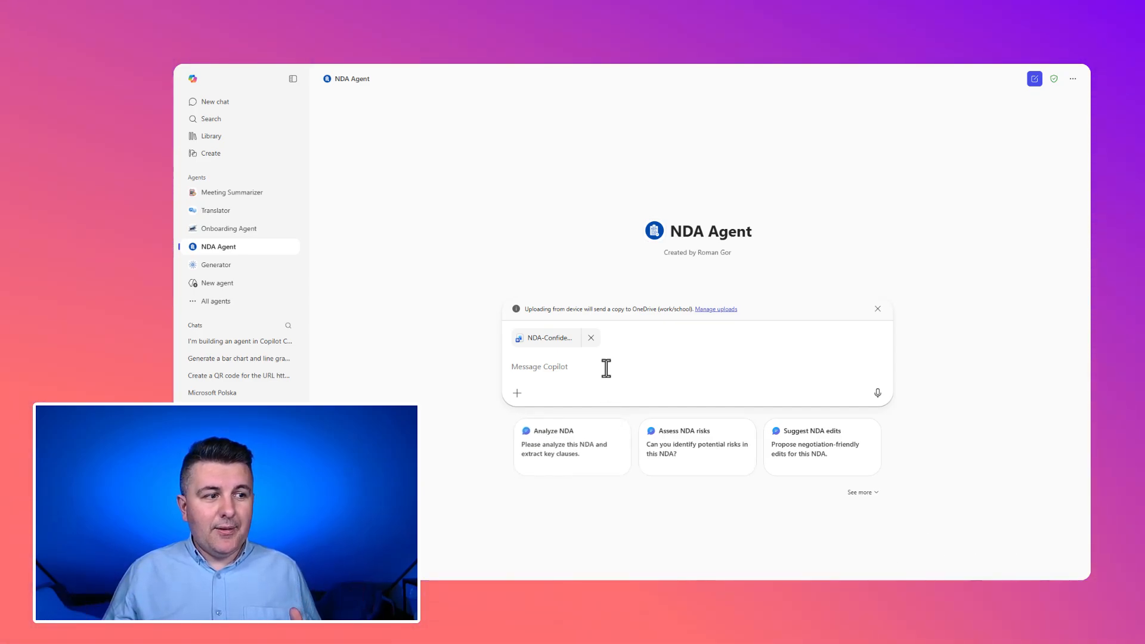
key(Return)
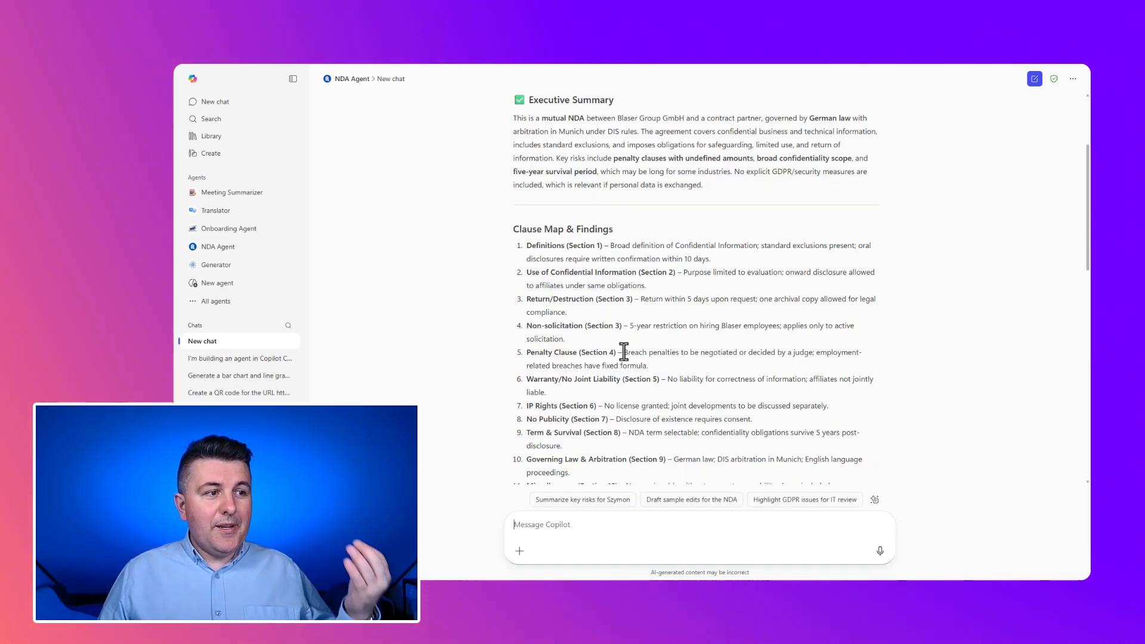
- Review the agent's NDA analysis from the clause findings through the risk register, proposed neutral edits and negotiation questions
scroll(624, 352, down, 5)
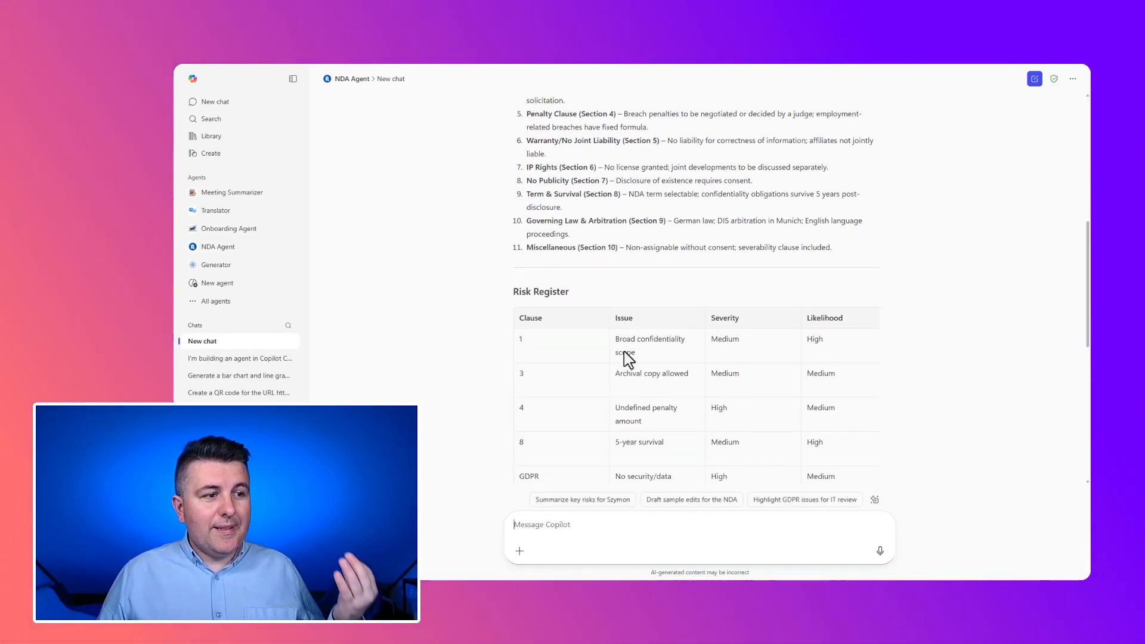
scroll(626, 360, down, 1)
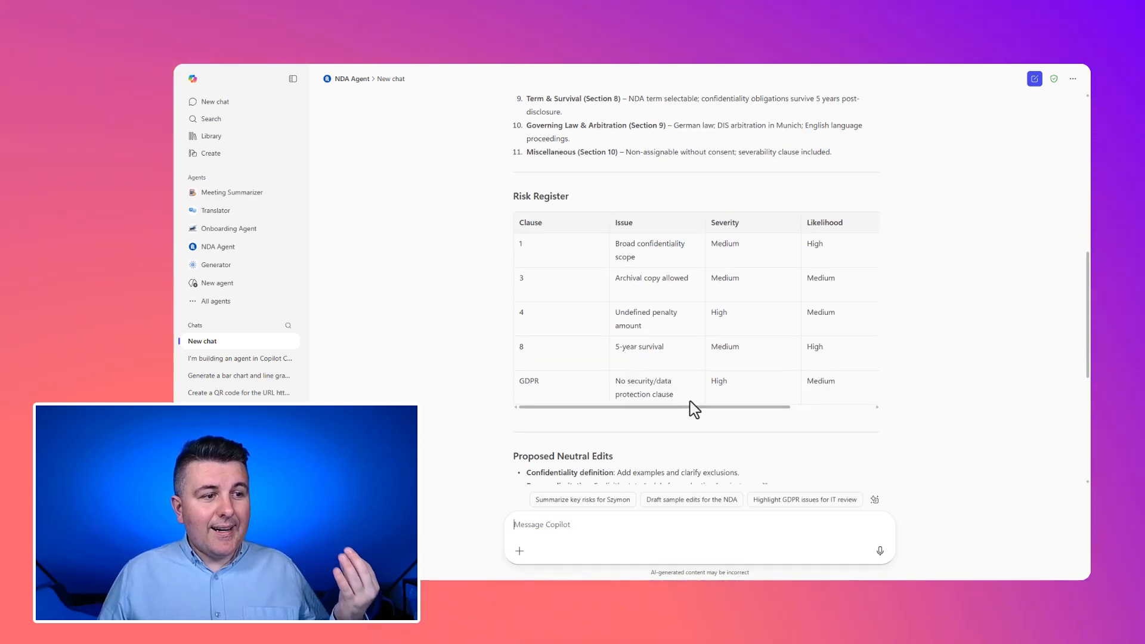
mouse_move(696, 408)
mouse_down()
mouse_move(774, 411)
mouse_move(685, 409)
mouse_up()
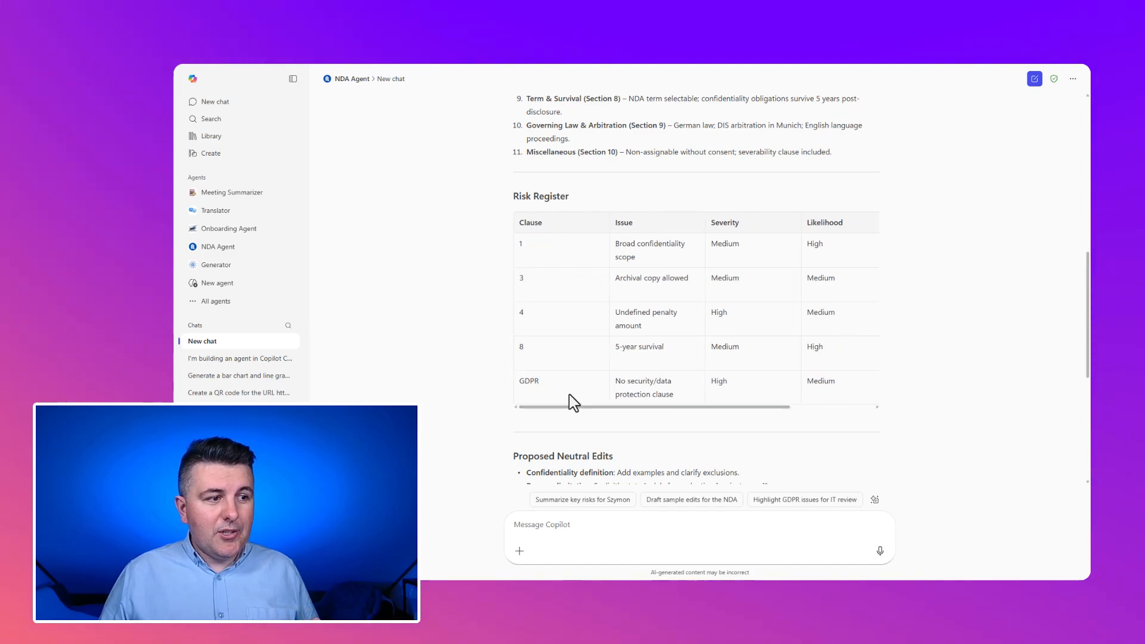
scroll(591, 371, down, 5)
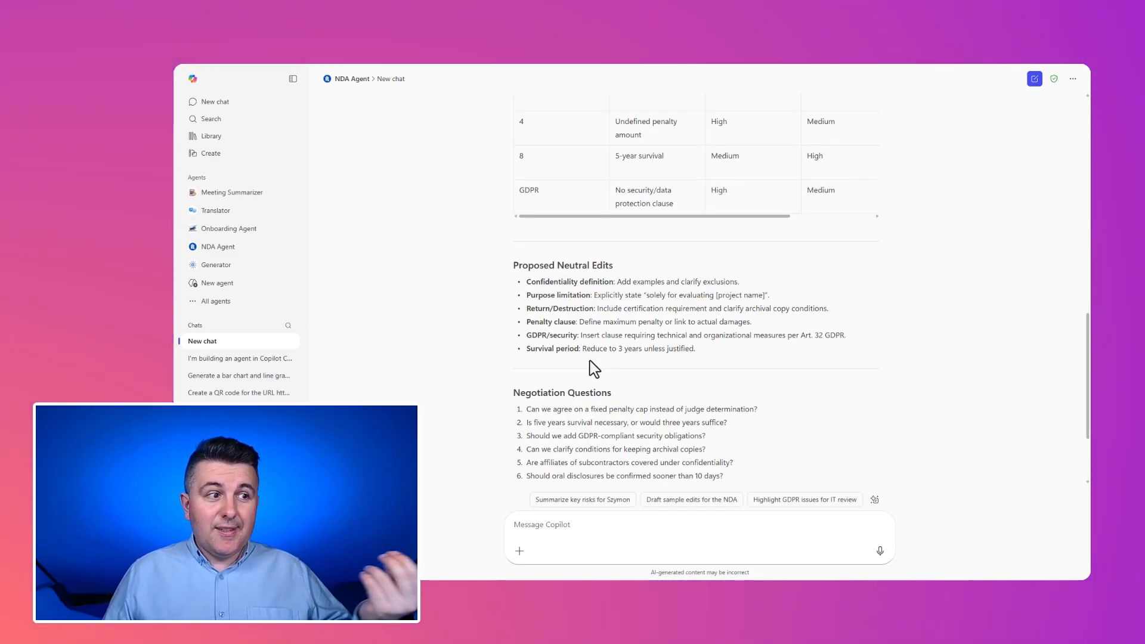
scroll(590, 362, down, 1)
scroll(594, 368, down, 2)
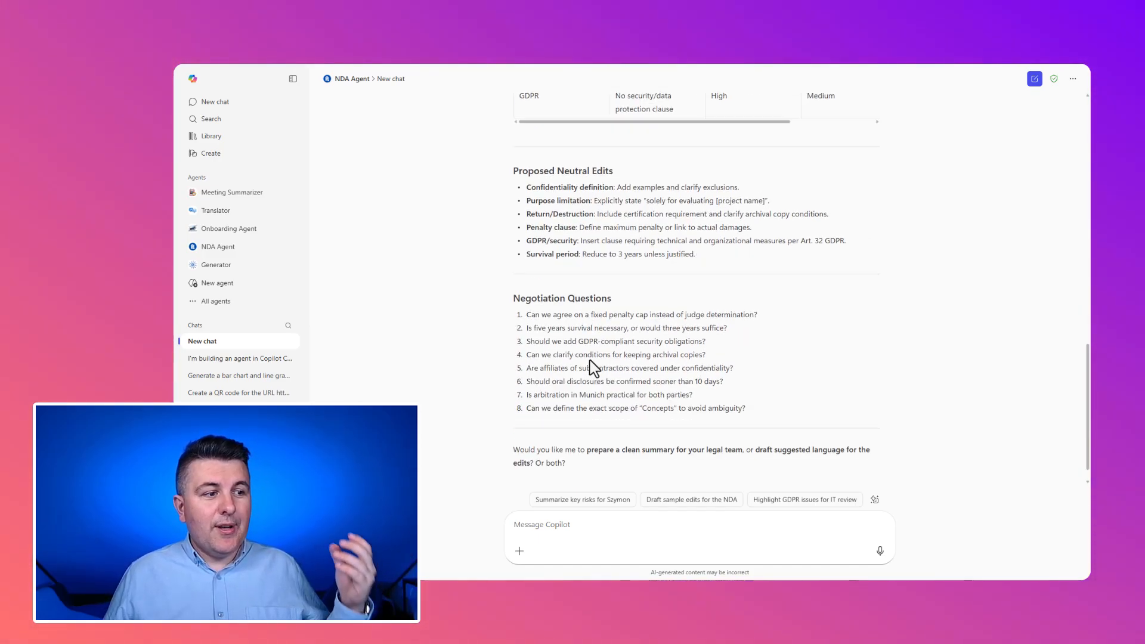